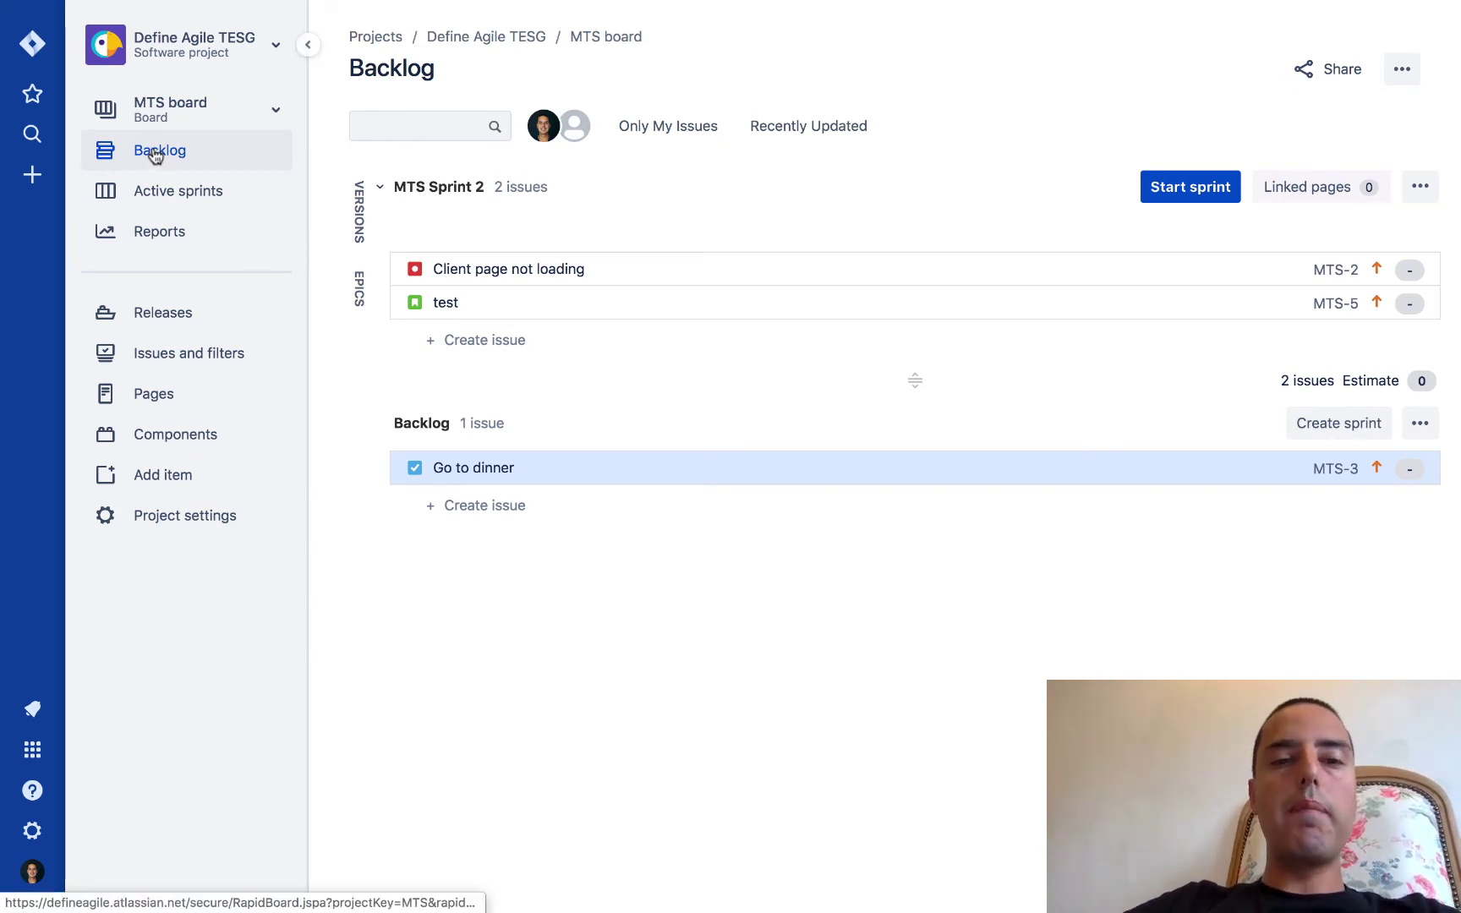
Open the Start sprint form for MTS Sprint 2
click(1194, 194)
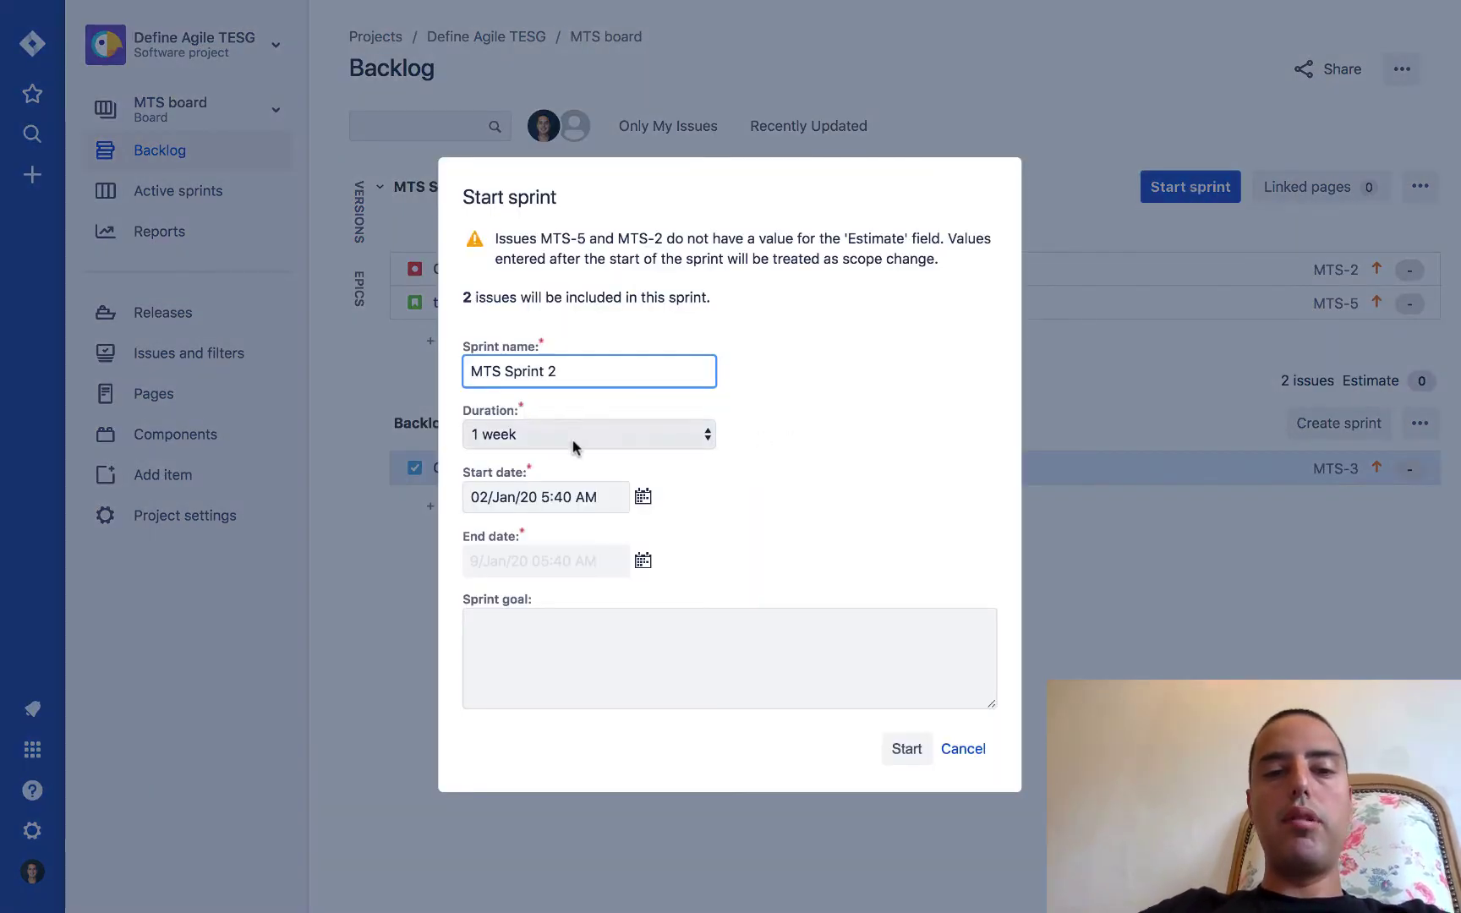
click(560, 498)
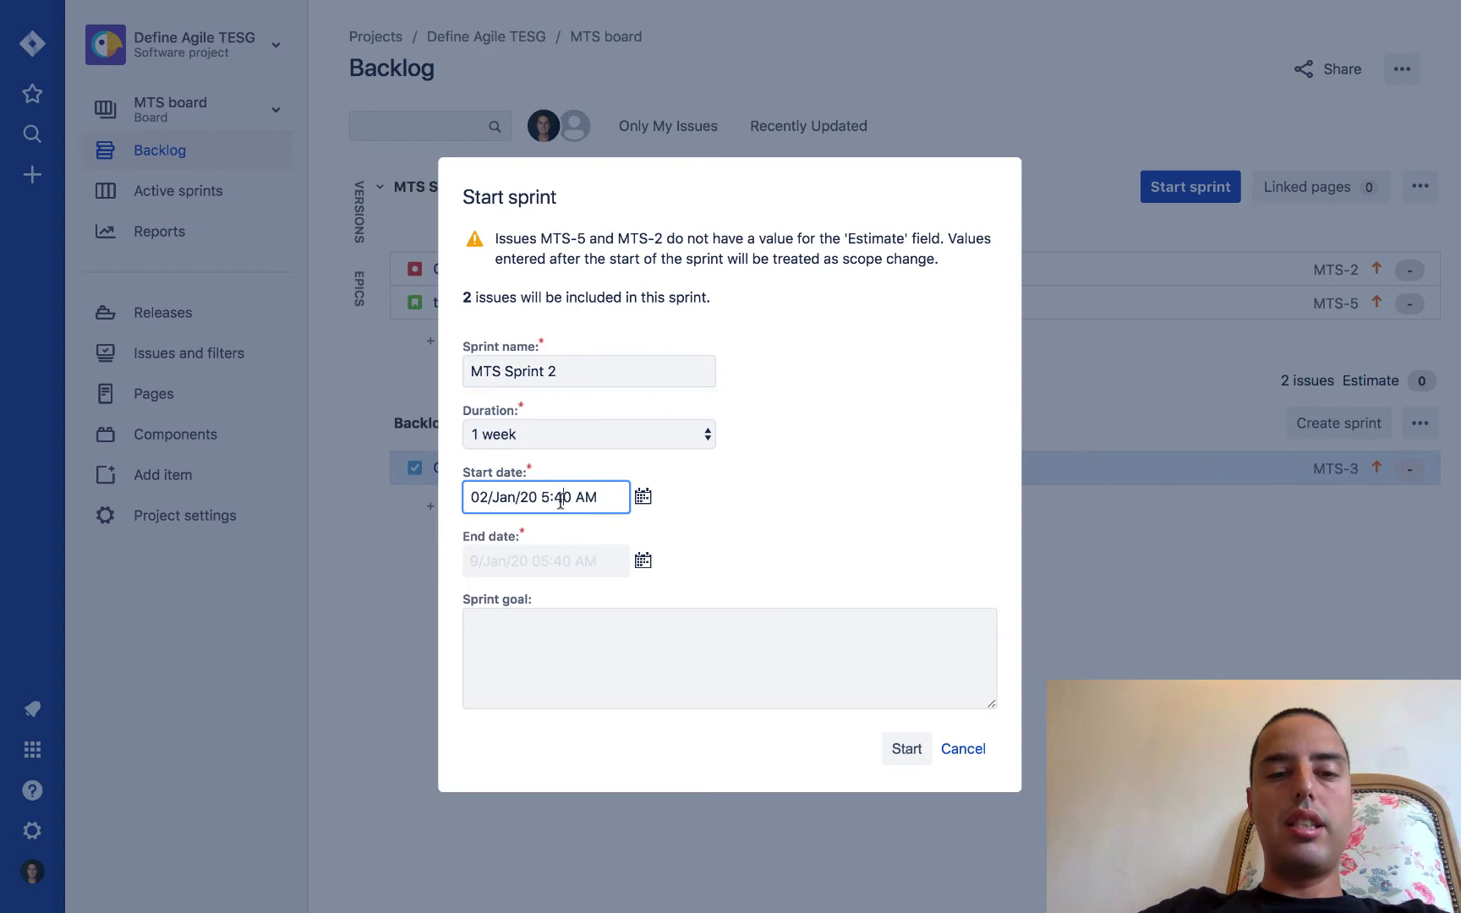
click(574, 549)
Set the sprint duration to a custom 4 weeks, ending 30 January
click(589, 435)
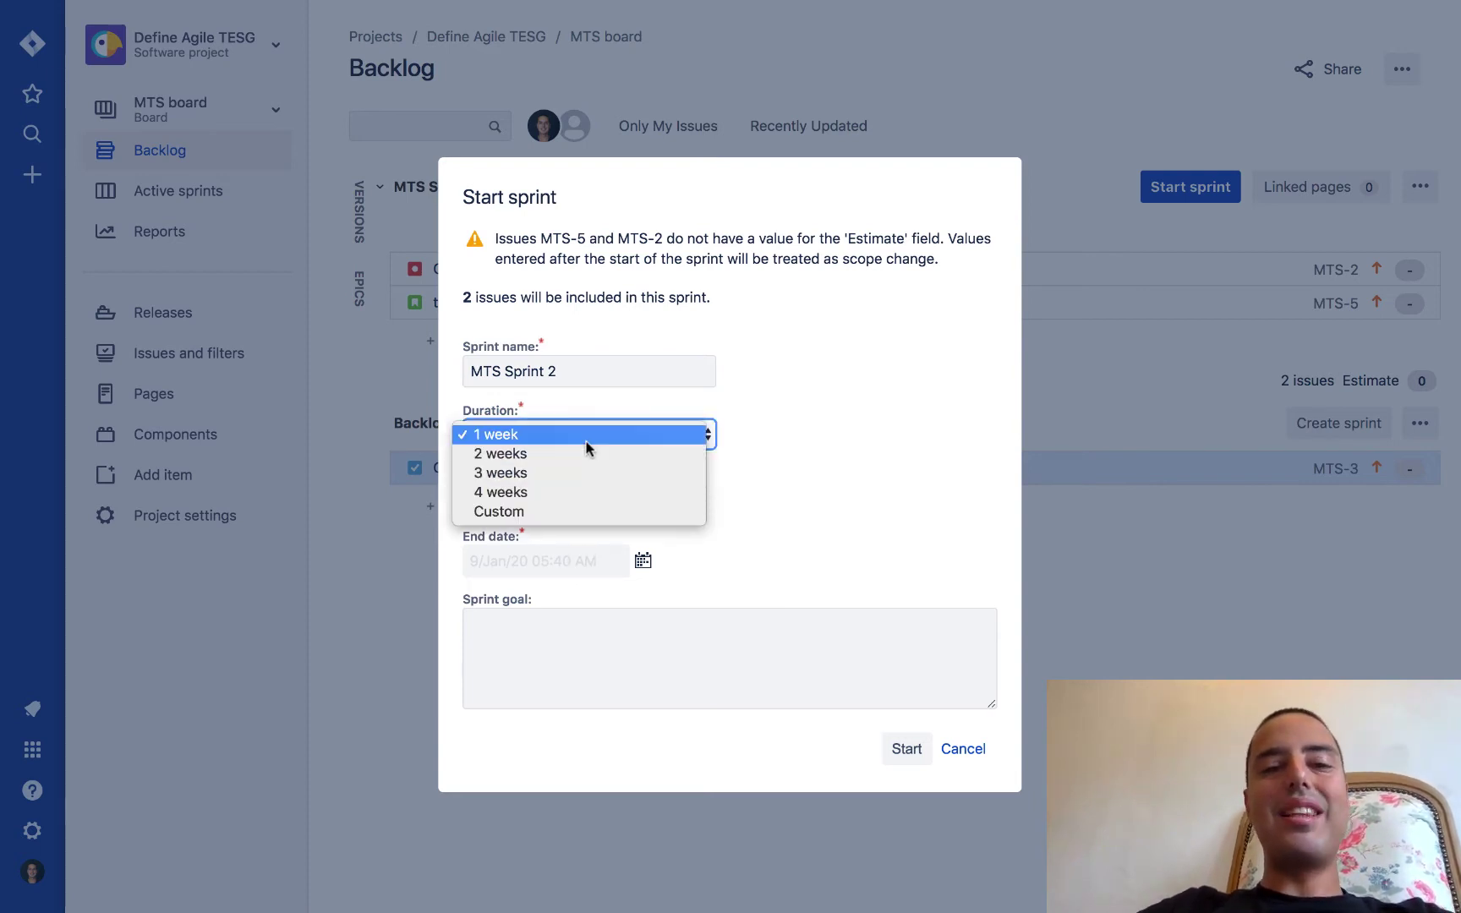
click(577, 511)
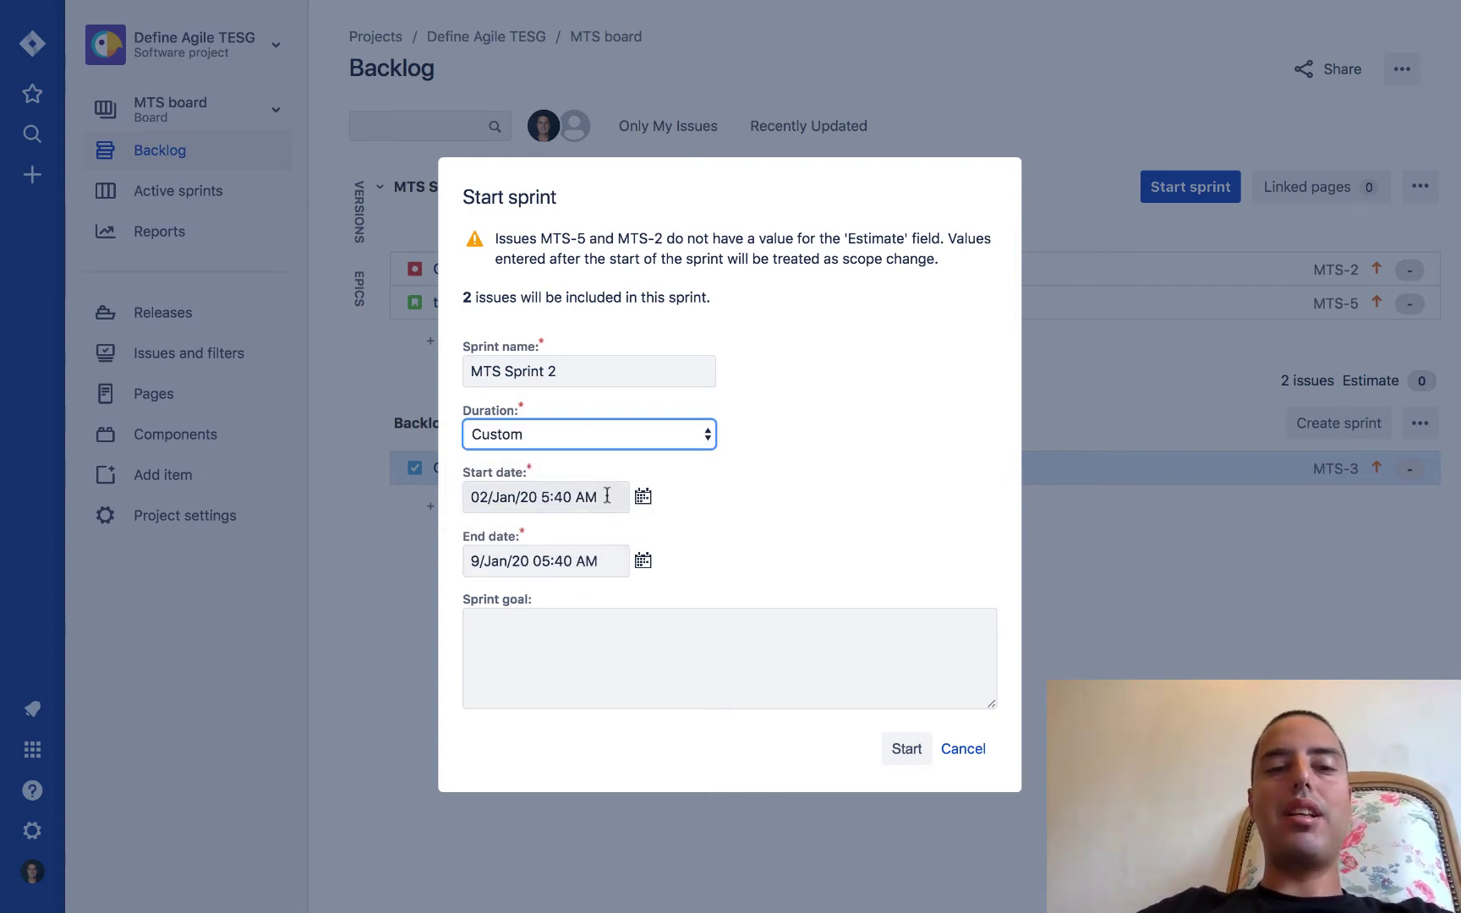
click(595, 437)
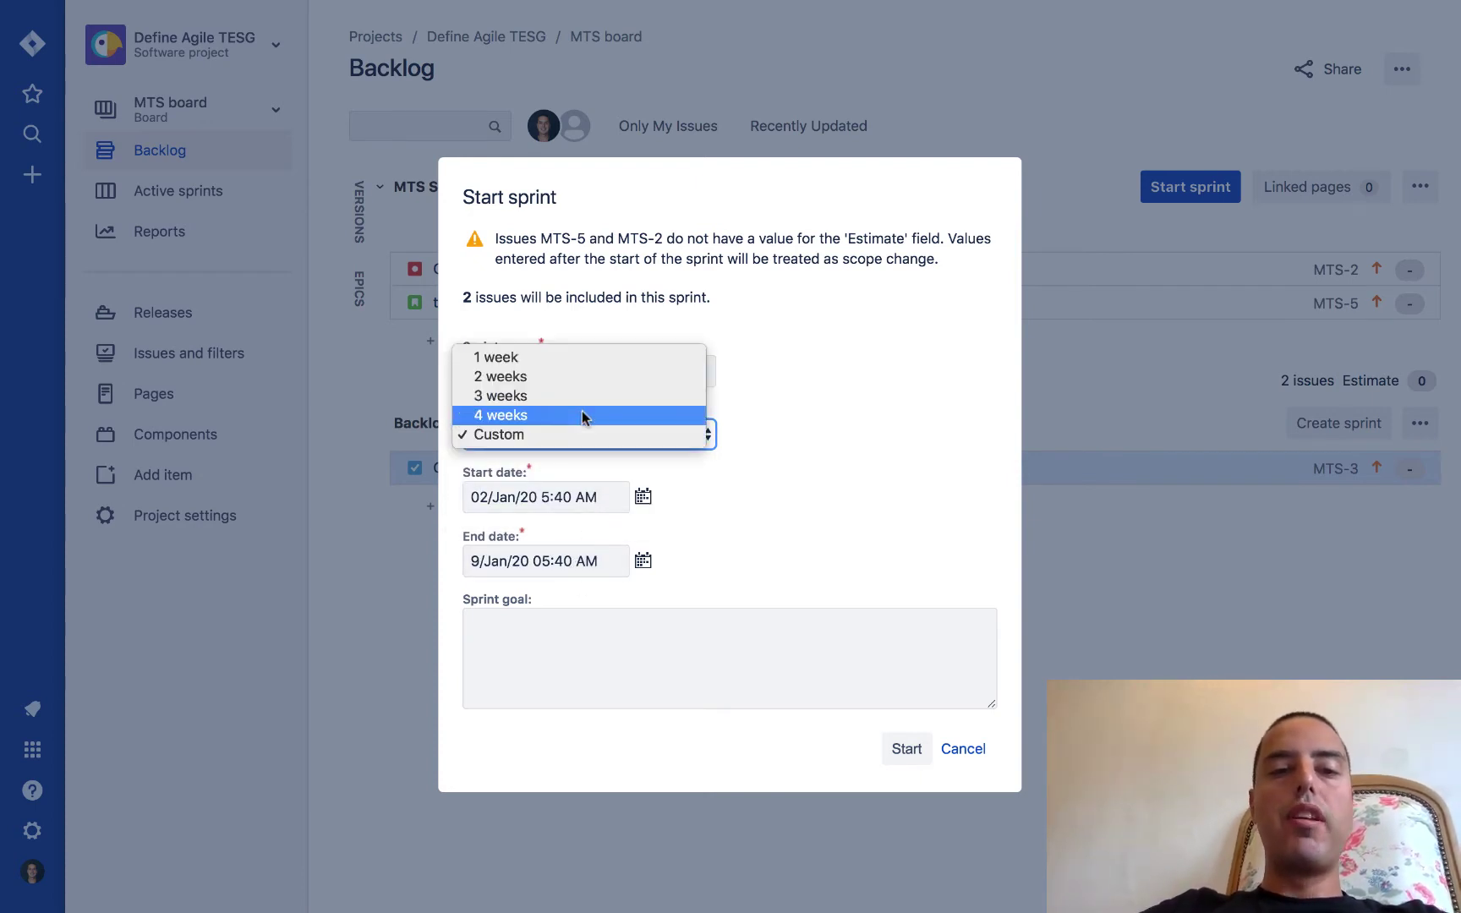
click(583, 416)
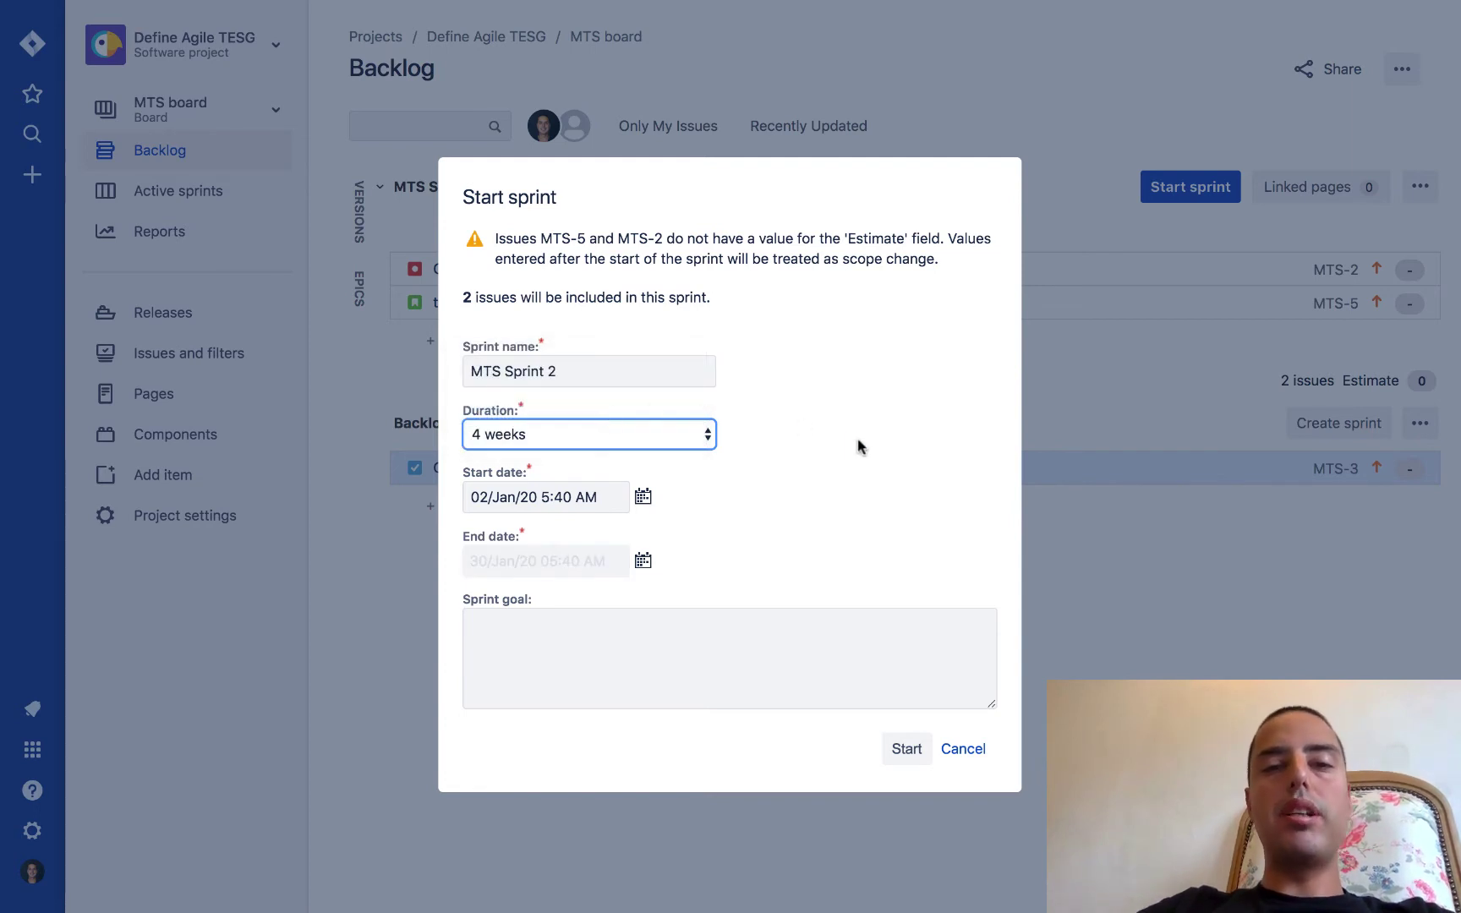
Change the duration to 2 weeks, ending 16 January, and enter sprint goal 'Be amazing!'
click(652, 435)
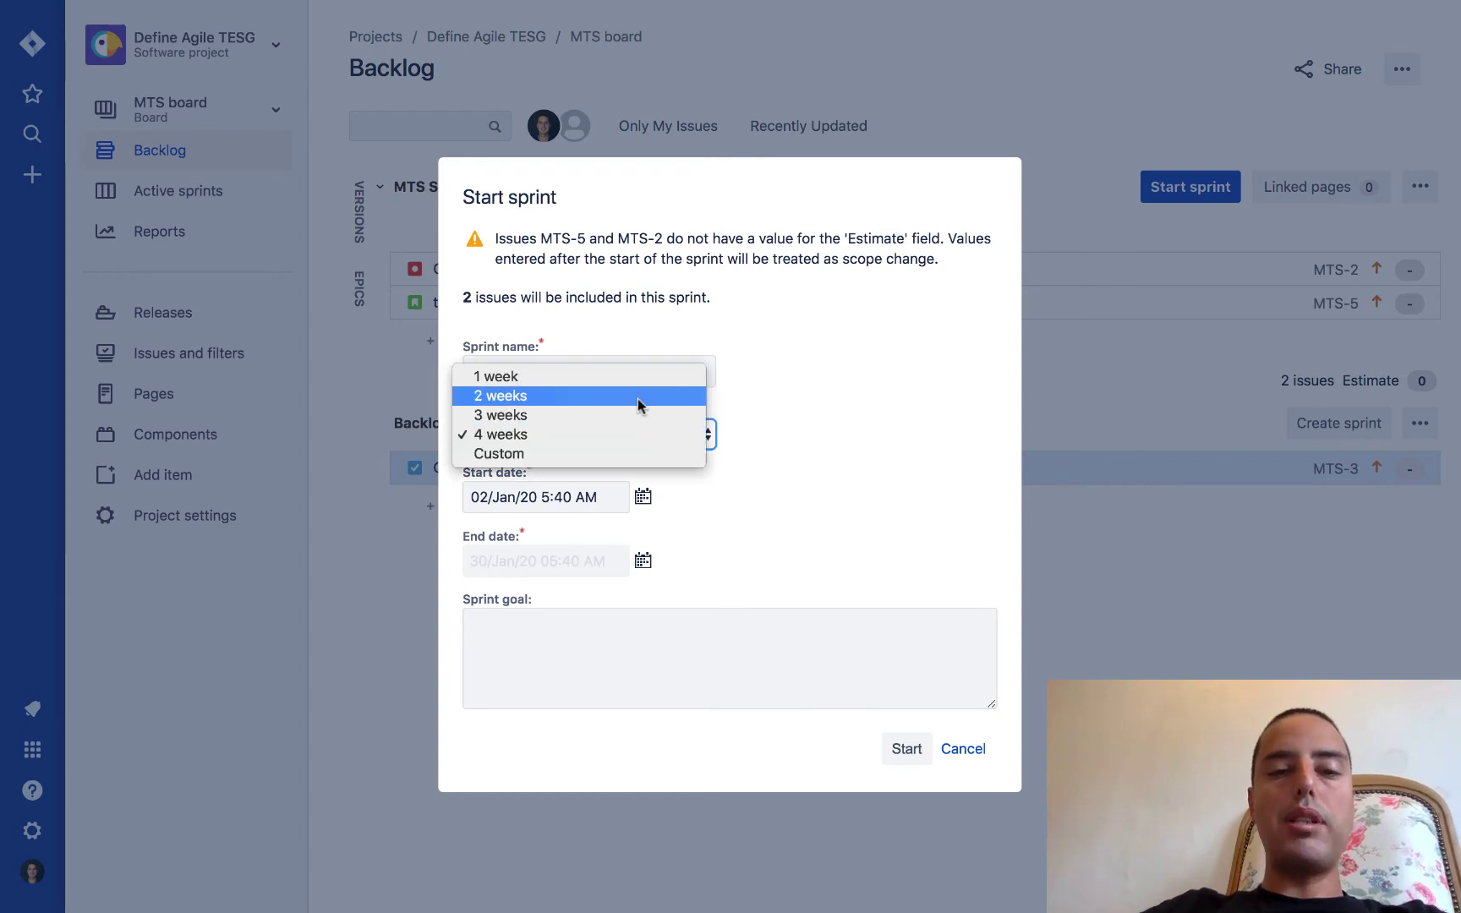
click(638, 398)
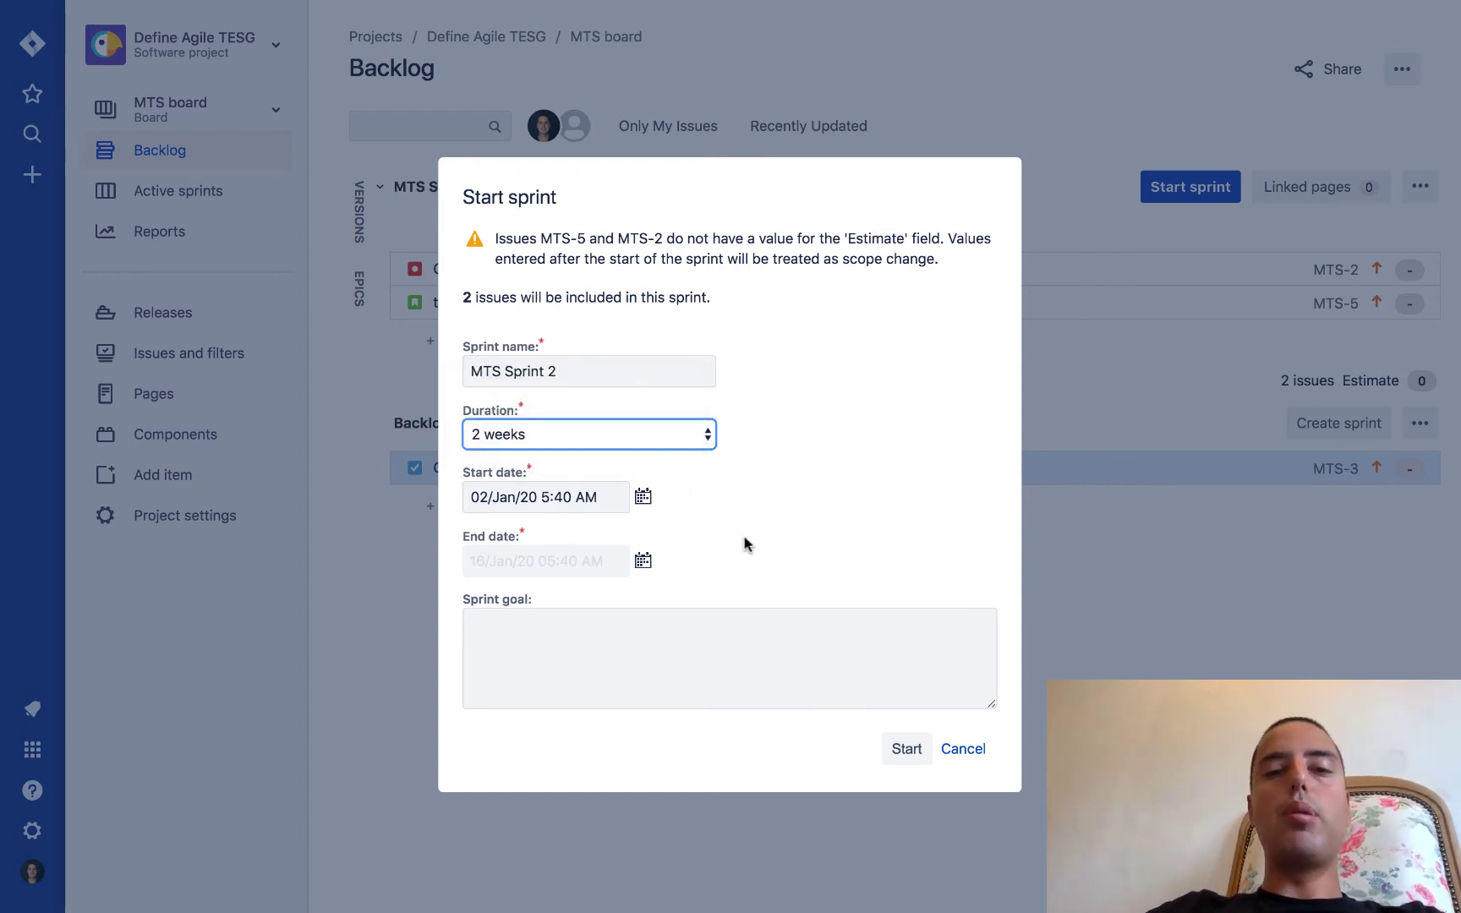
click(717, 648)
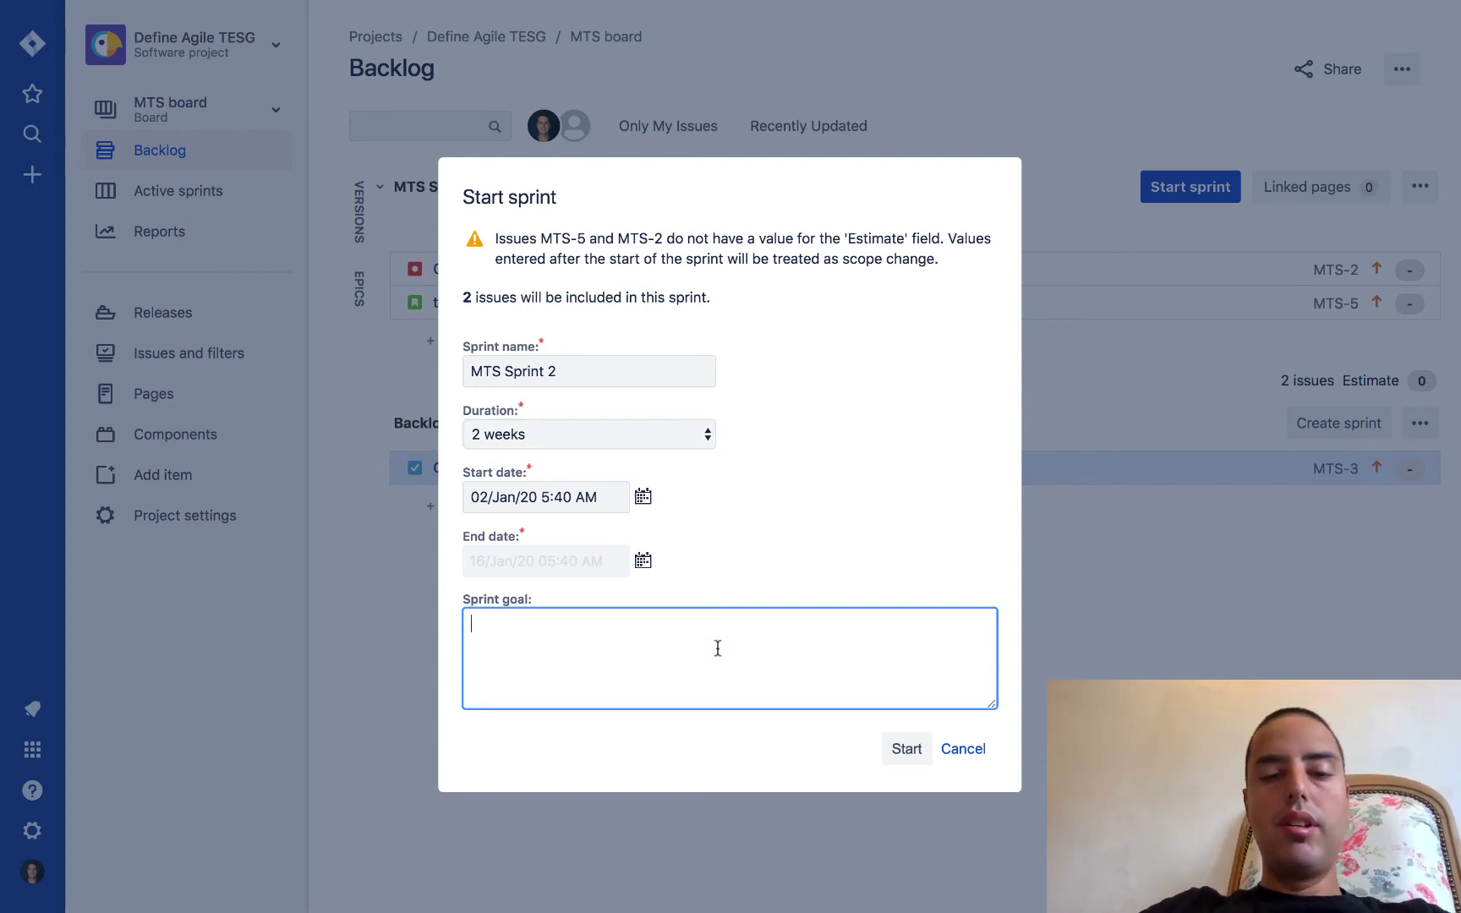
text(Be amazing!)
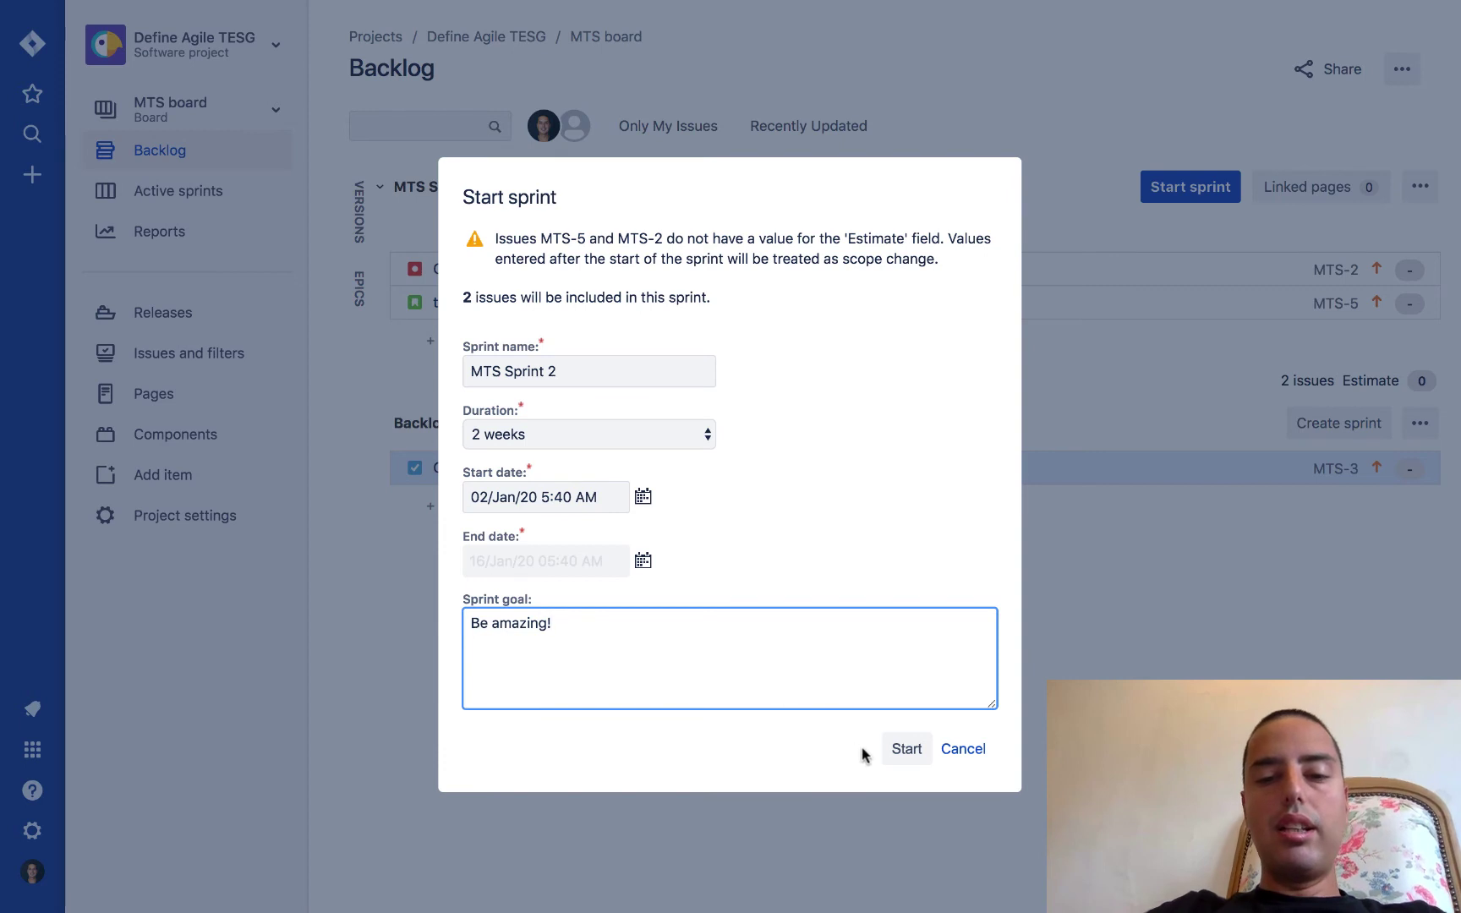
Launch MTS Sprint 2 with its two-week duration and 'Be amazing!' goal
click(907, 749)
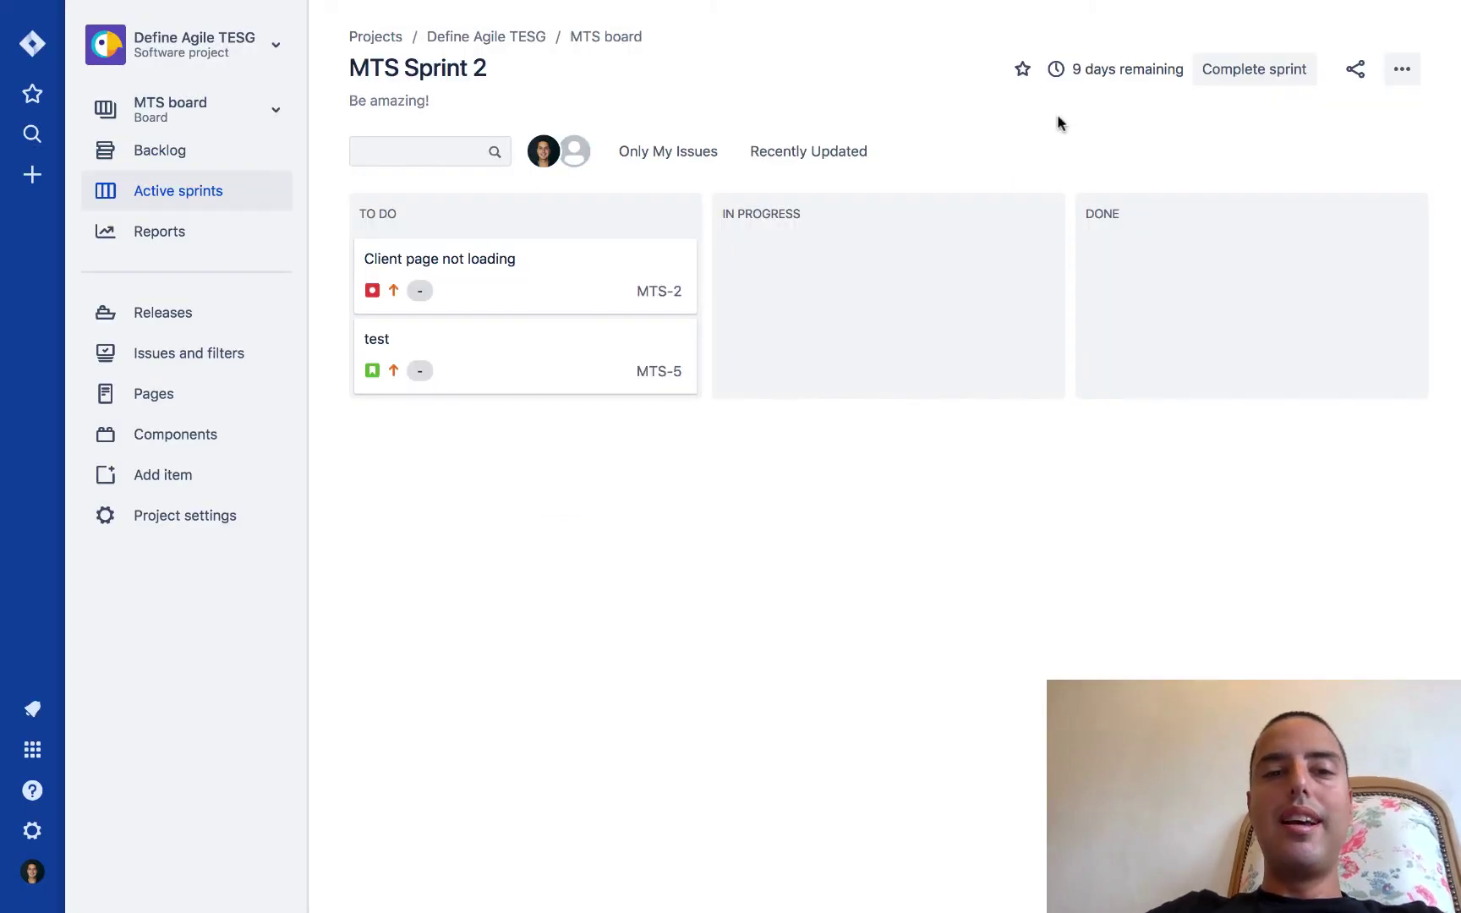